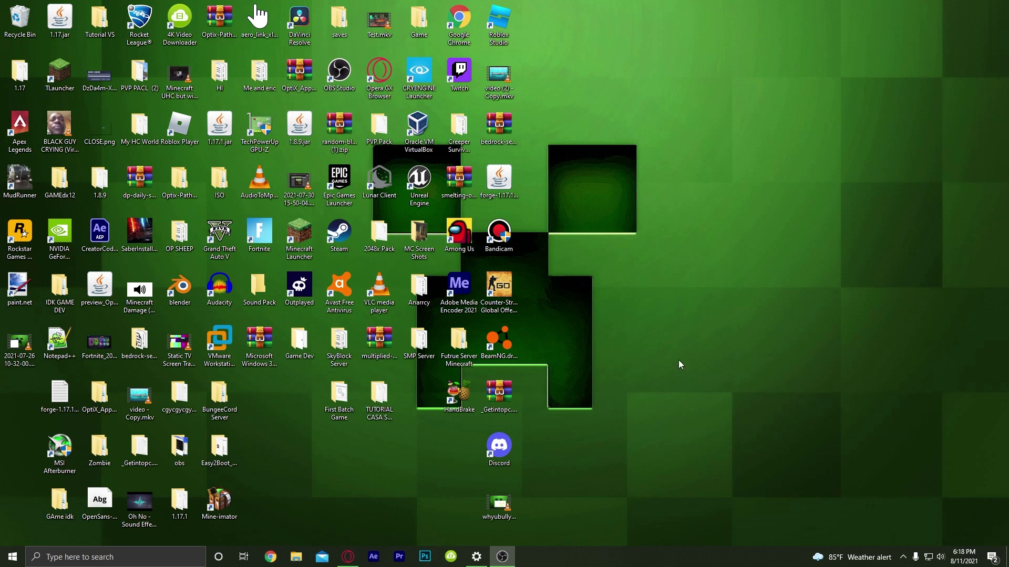
Restore the Opera GX window and open a new Speed Dial tab.
{"action": "left_click", "coordinate": [348, 556]}
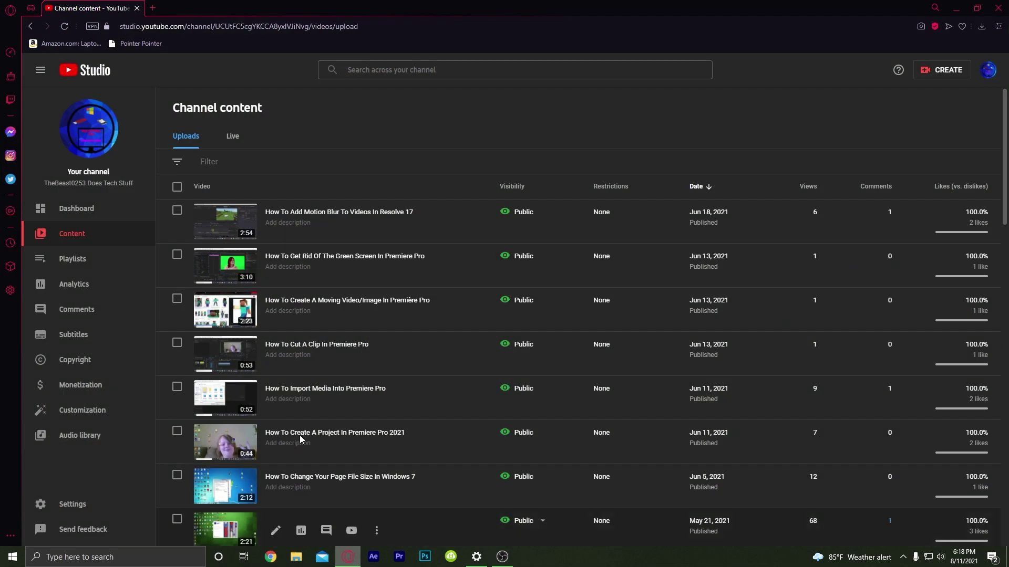
{"action": "left_click", "coordinate": [152, 7]}
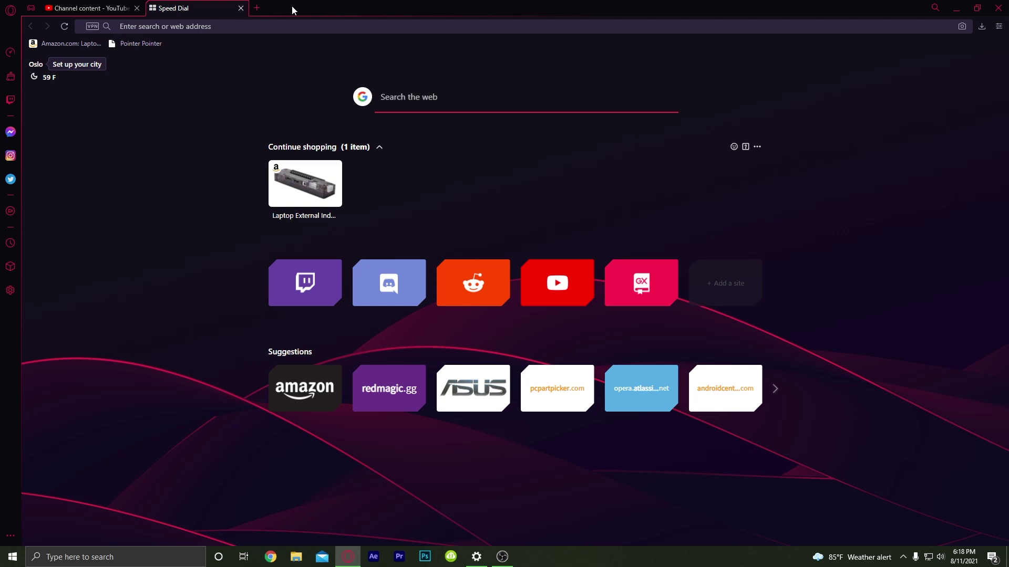
Search Google for 'nvidia' from the new tab's address bar.
{"action": "type", "text": "n"}
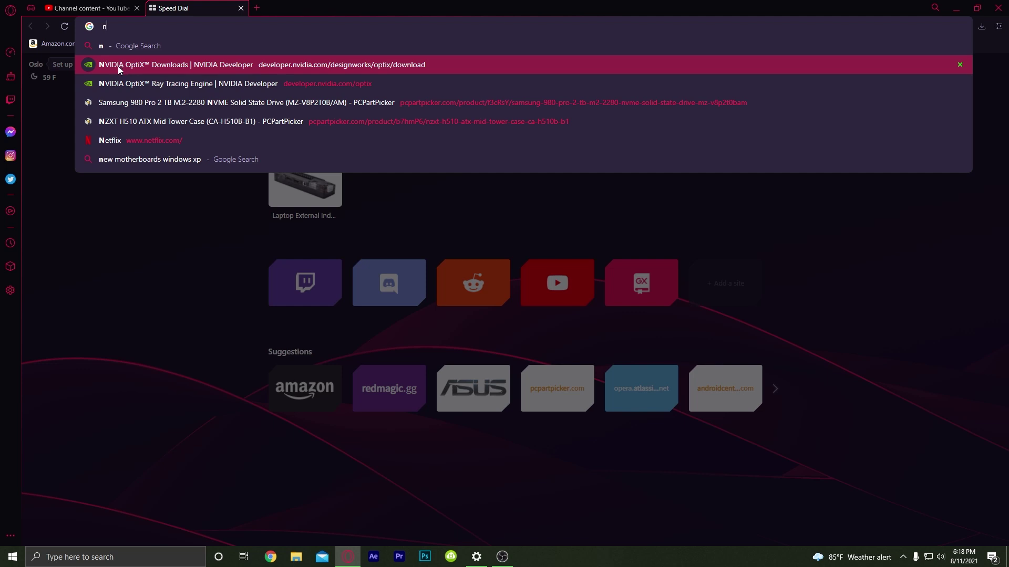
{"action": "type", "text": "vi"}
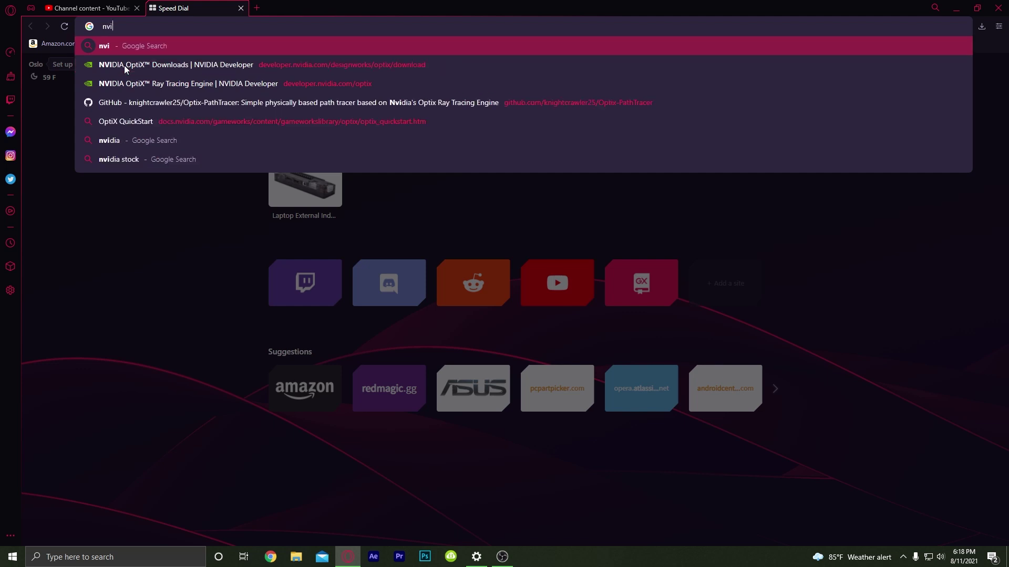
{"action": "type", "text": "dia"}
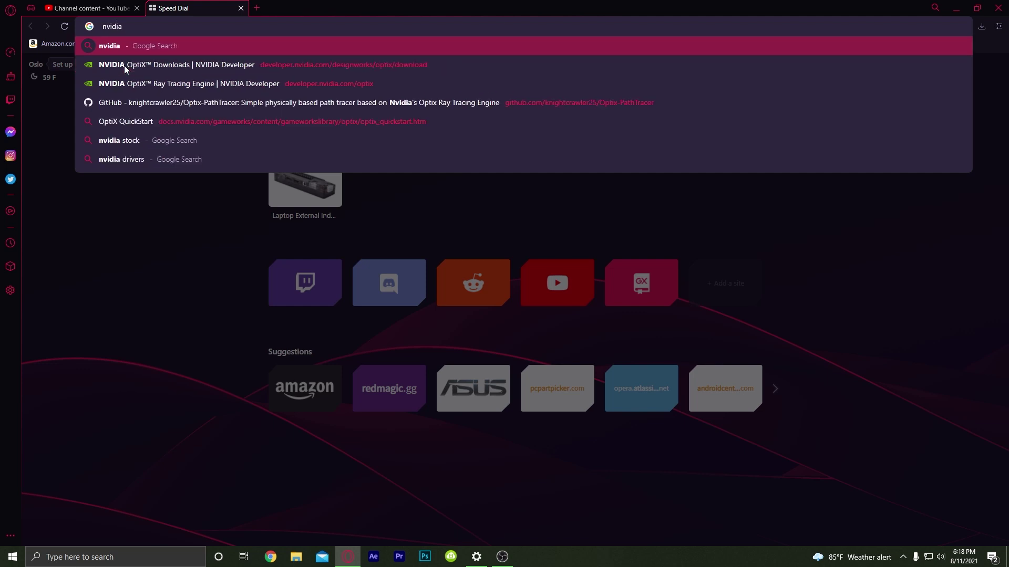
{"action": "key", "text": "Return"}
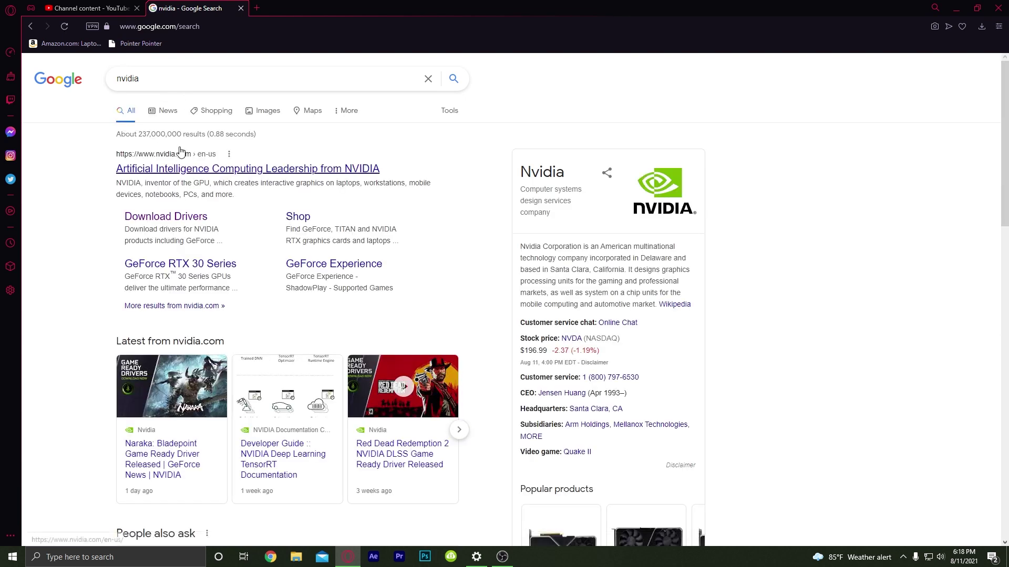
{"action": "scroll", "coordinate": [167, 200], "scroll_direction": "down", "scroll_amount": 1}
{"action": "scroll", "coordinate": [168, 131], "scroll_direction": "up", "scroll_amount": 1}
Refine the search to 'nvidia drivers' and open the 'Download Drivers | NVIDIA' result.
{"action": "left_click", "coordinate": [168, 81]}
{"action": "type", "text": "drivers"}
{"action": "key", "text": "Return"}
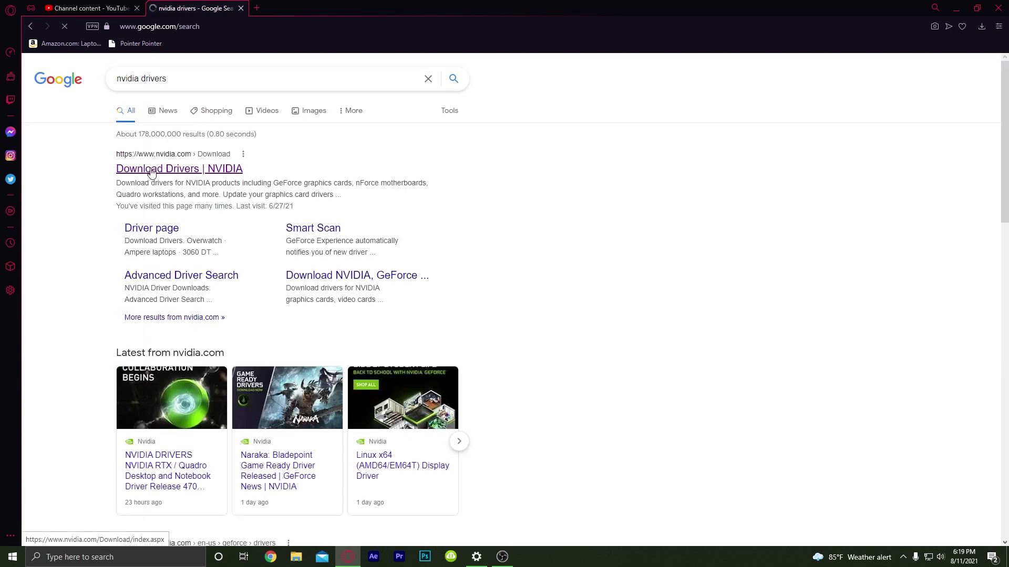
{"action": "left_click", "coordinate": [152, 171]}
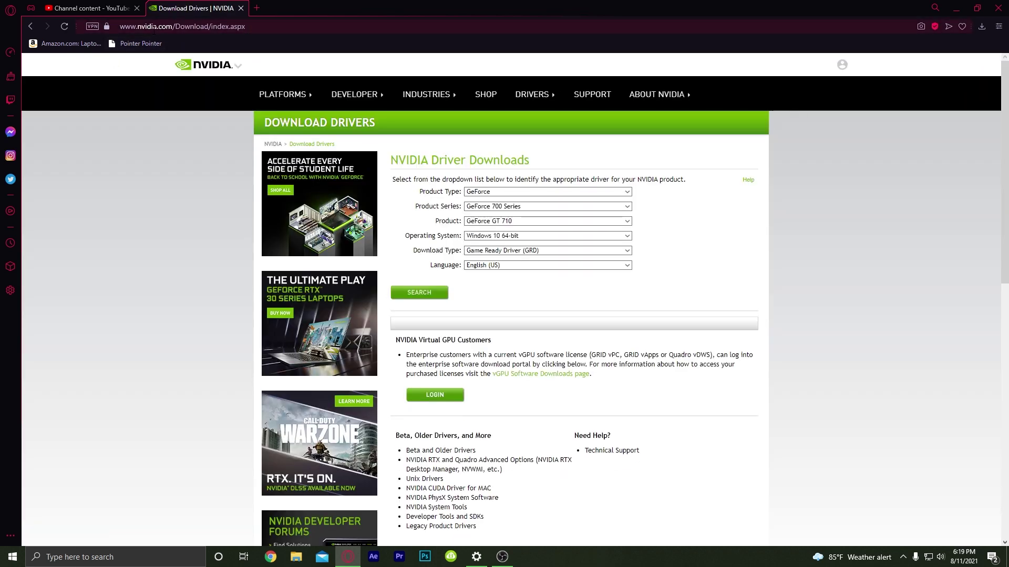
Open a third Speed Dial tab beside the loaded NVIDIA Download Drivers page.
{"action": "left_click_drag", "start_coordinate": [153, 27], "coordinate": [280, 27]}
{"action": "left_click", "coordinate": [280, 26]}
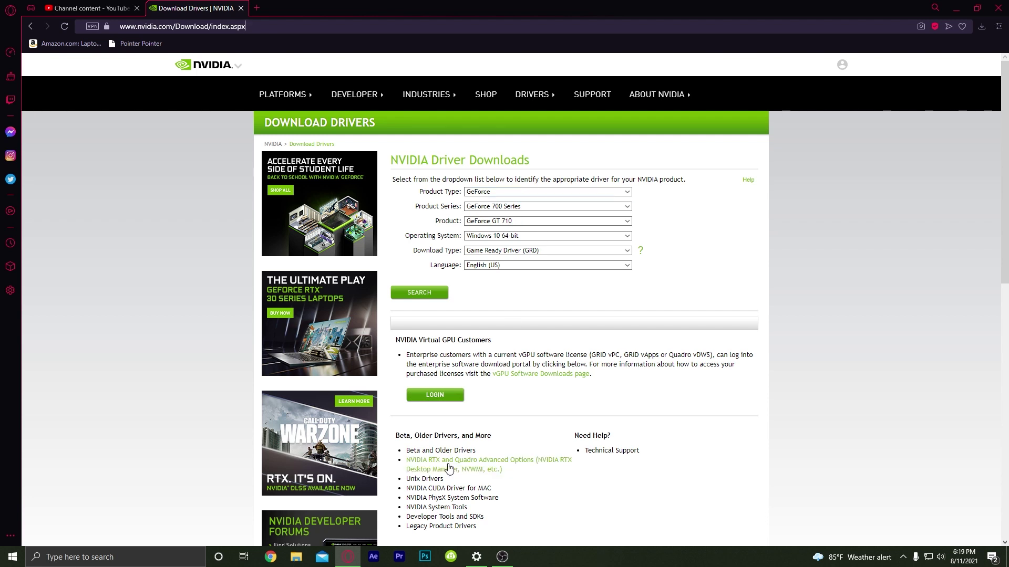
{"action": "left_click", "coordinate": [115, 557]}
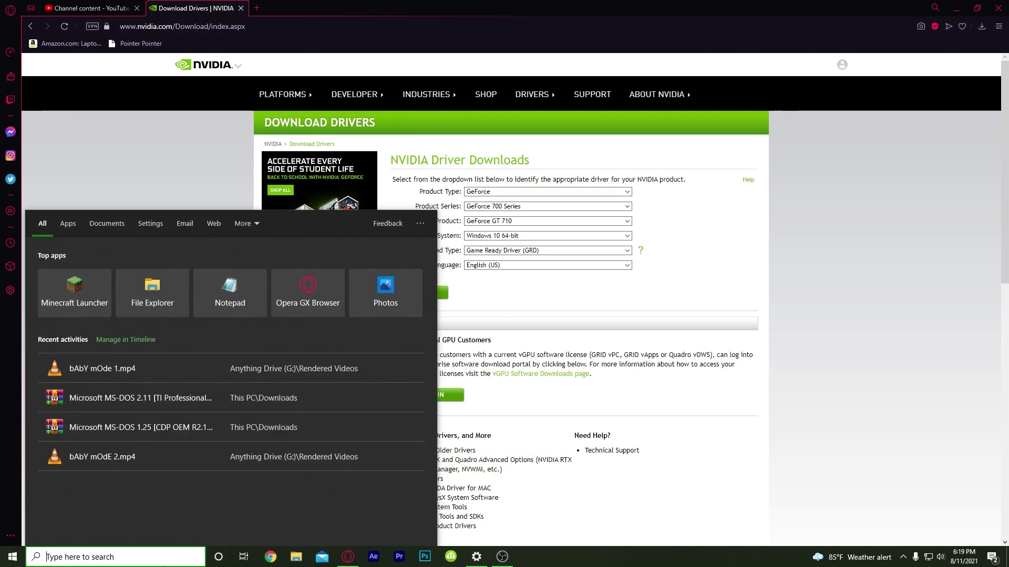
{"action": "left_click", "coordinate": [256, 9]}
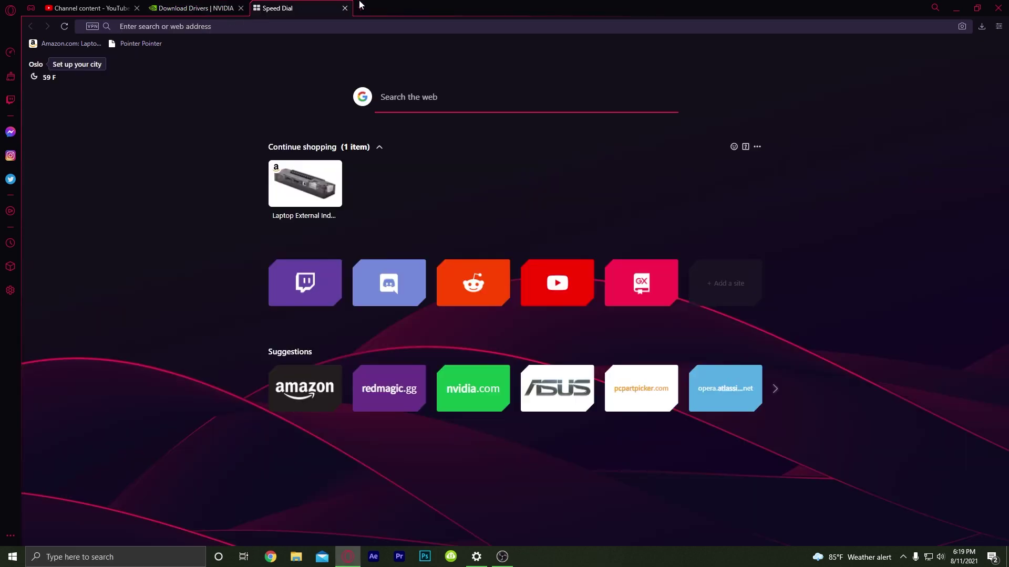
Search 'gpu z', open TechPowerUp's GPU-Z page, then show the desktop and reposition the GPU-Z shortcut.
{"action": "type", "text": "gpu z"}
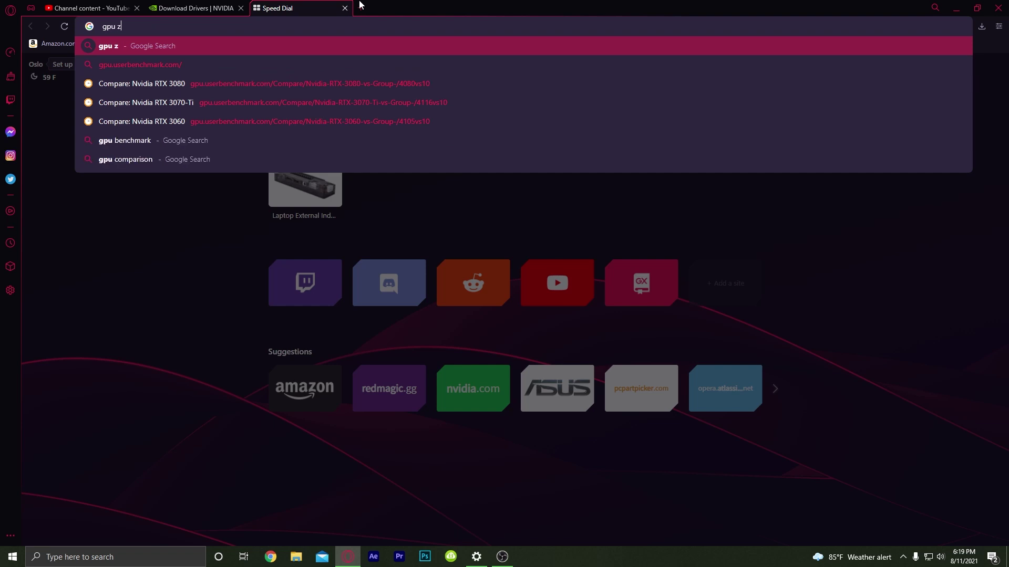
{"action": "key", "text": "Return"}
{"action": "left_click", "coordinate": [202, 166]}
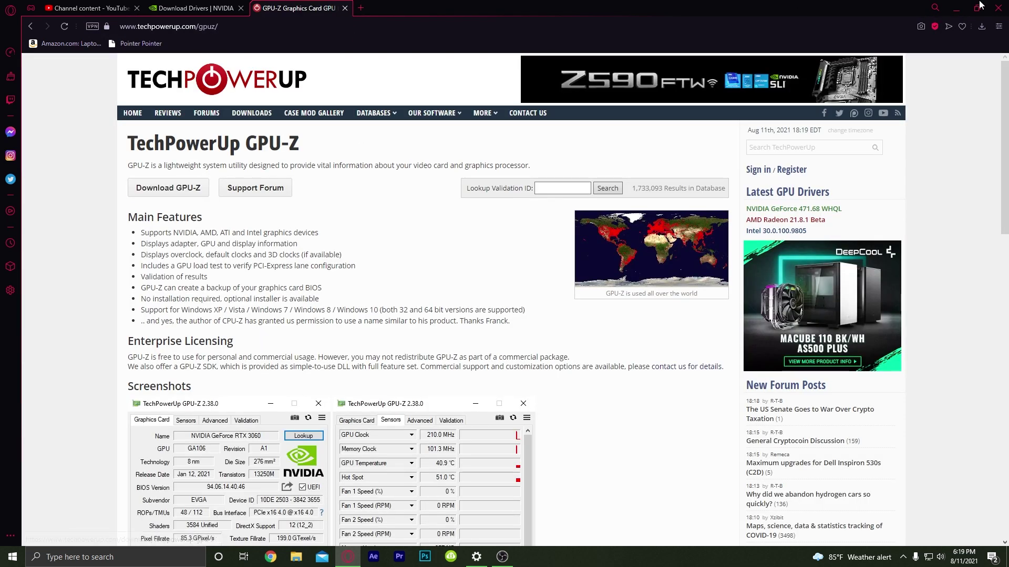
{"action": "key", "text": "super+d"}
{"action": "left_click_drag", "start_coordinate": [259, 129], "coordinate": [682, 275]}
Run GPU-Z to confirm a GeForce GT 710 on driver 471.11, then close it and return to Opera.
{"action": "double_click", "coordinate": [701, 281]}
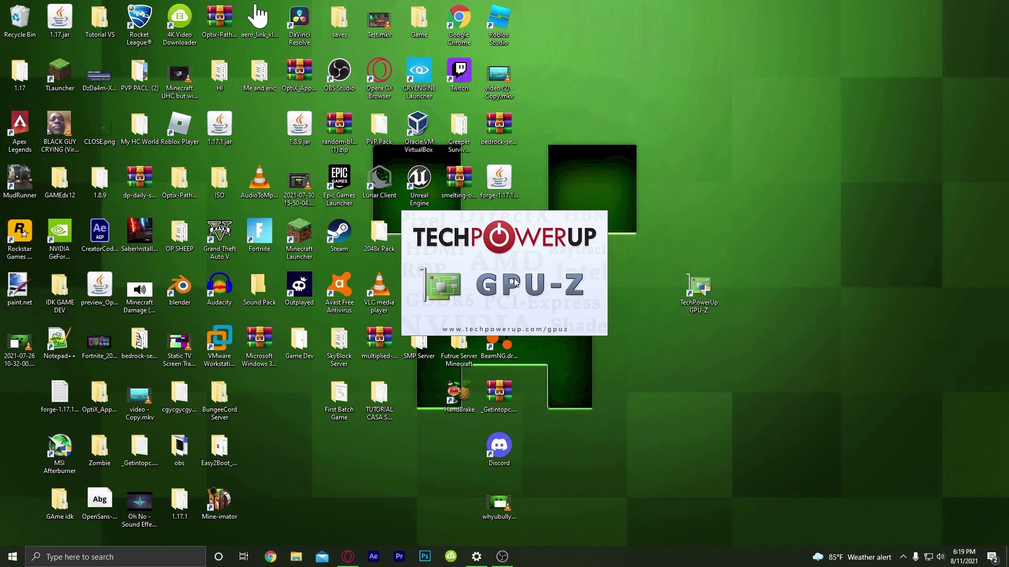
{"action": "left_click_drag", "start_coordinate": [492, 138], "coordinate": [467, 164]}
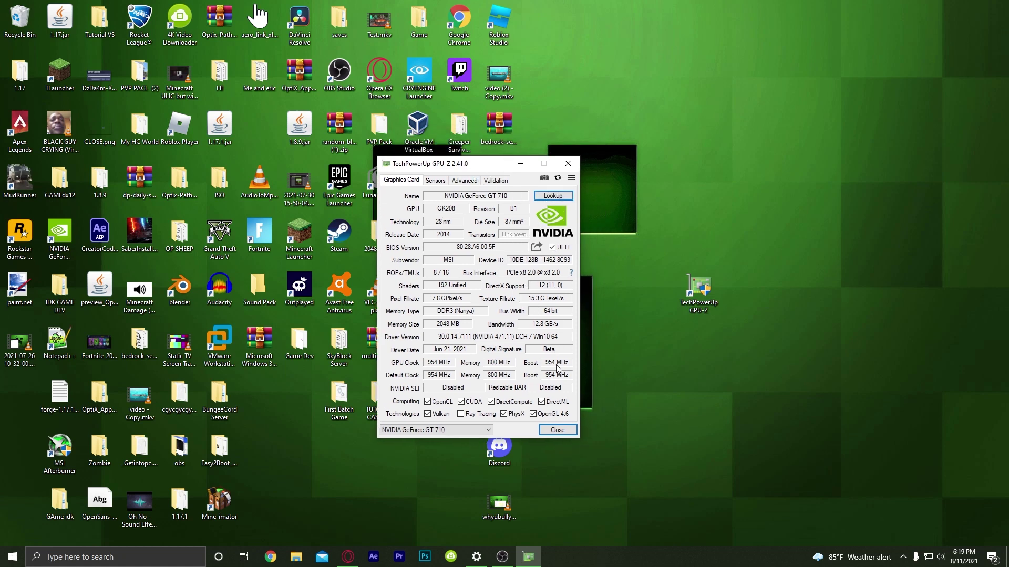
{"action": "mouse_move", "coordinate": [460, 201]}
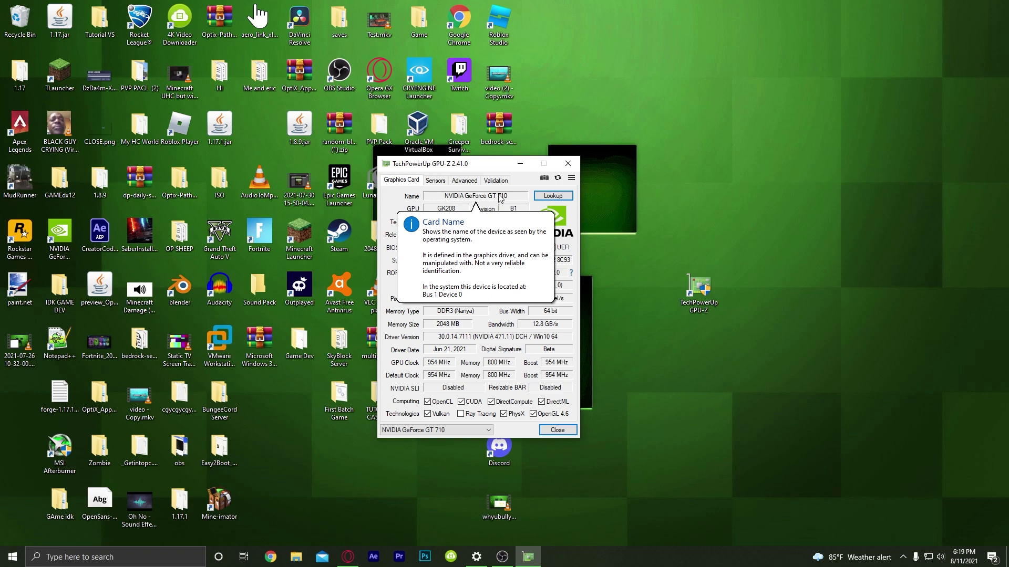
{"action": "left_click", "coordinate": [566, 167]}
{"action": "left_click", "coordinate": [351, 556]}
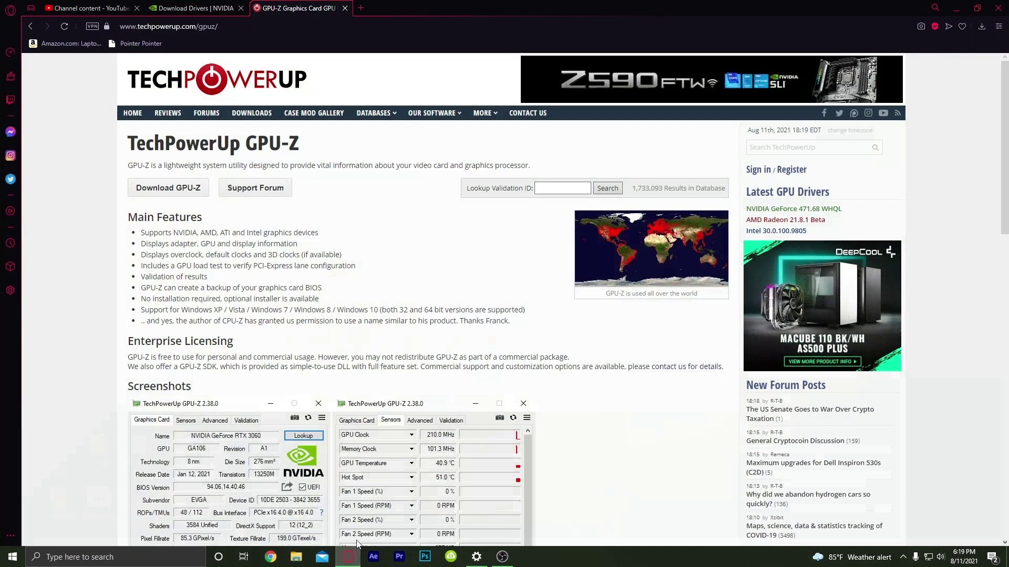
On the NVIDIA tab, select product type GeForce, GeForce 700 Series and GeForce GT 710.
{"action": "left_click", "coordinate": [196, 8]}
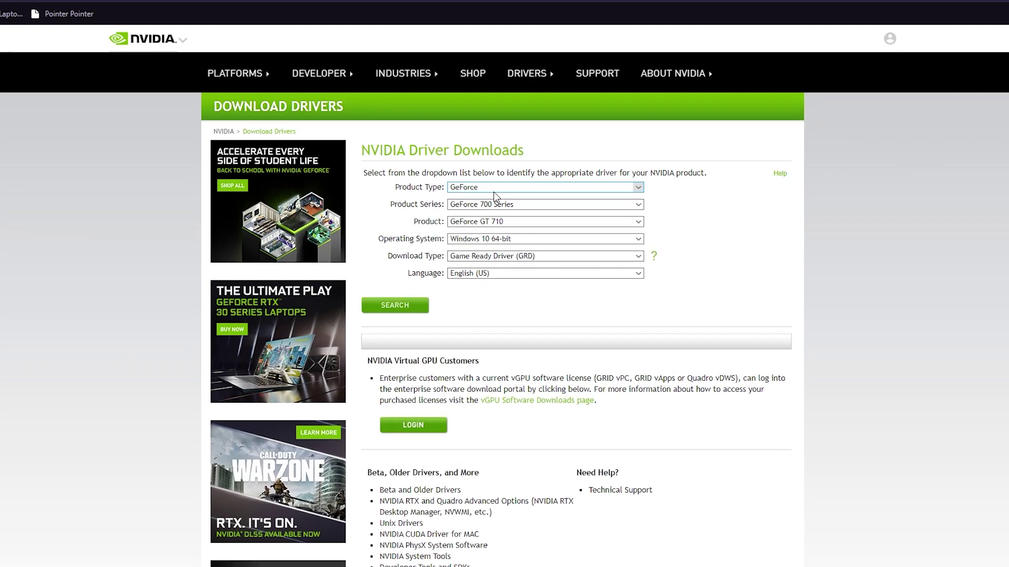
{"action": "left_click", "coordinate": [497, 191]}
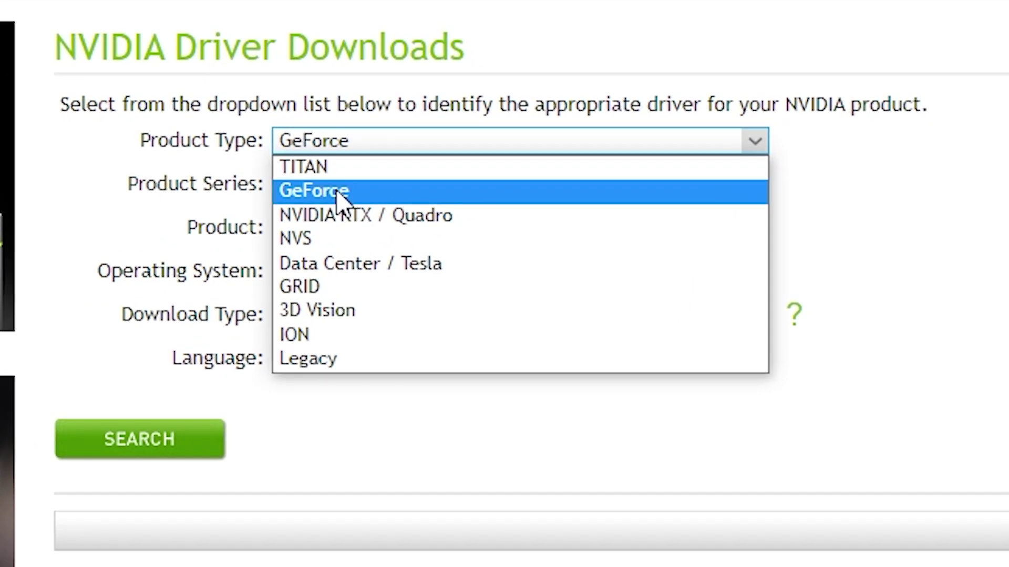
{"action": "left_click", "coordinate": [386, 195]}
{"action": "left_click", "coordinate": [381, 191]}
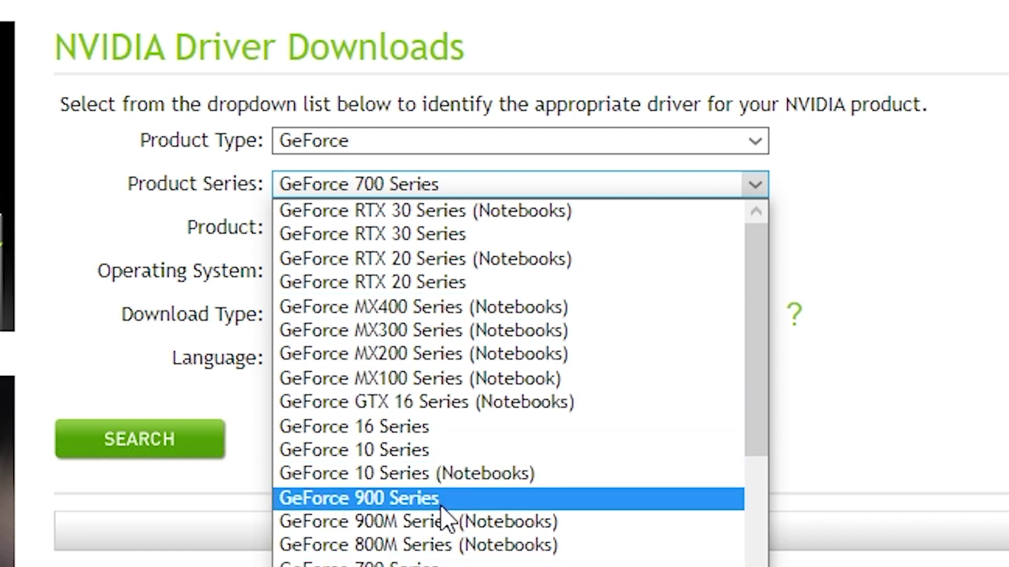
{"action": "left_click", "coordinate": [452, 563]}
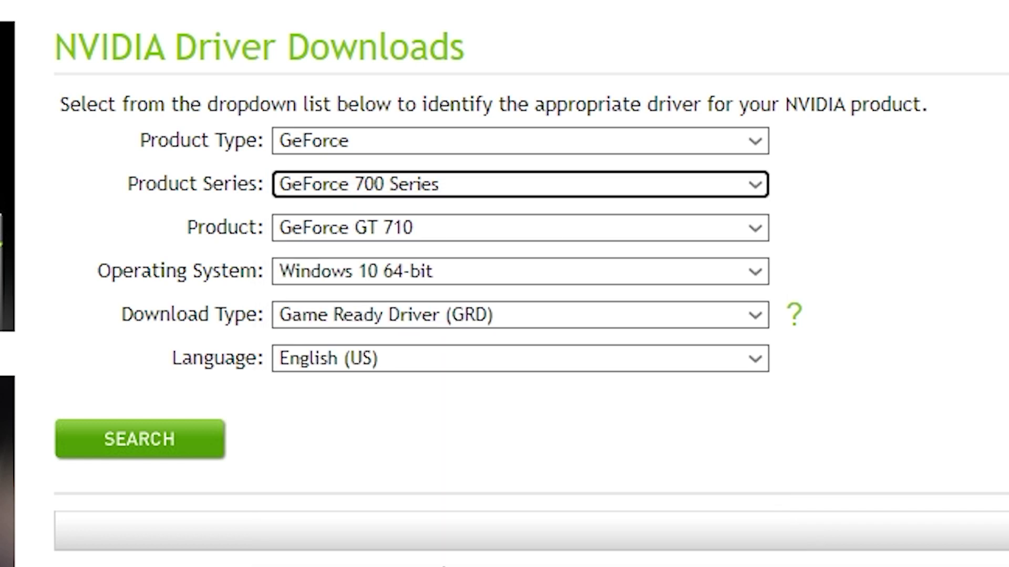
{"action": "left_click", "coordinate": [387, 243]}
{"action": "left_click", "coordinate": [360, 518]}
{"action": "right_click", "coordinate": [376, 520]}
{"action": "left_click", "coordinate": [321, 476]}
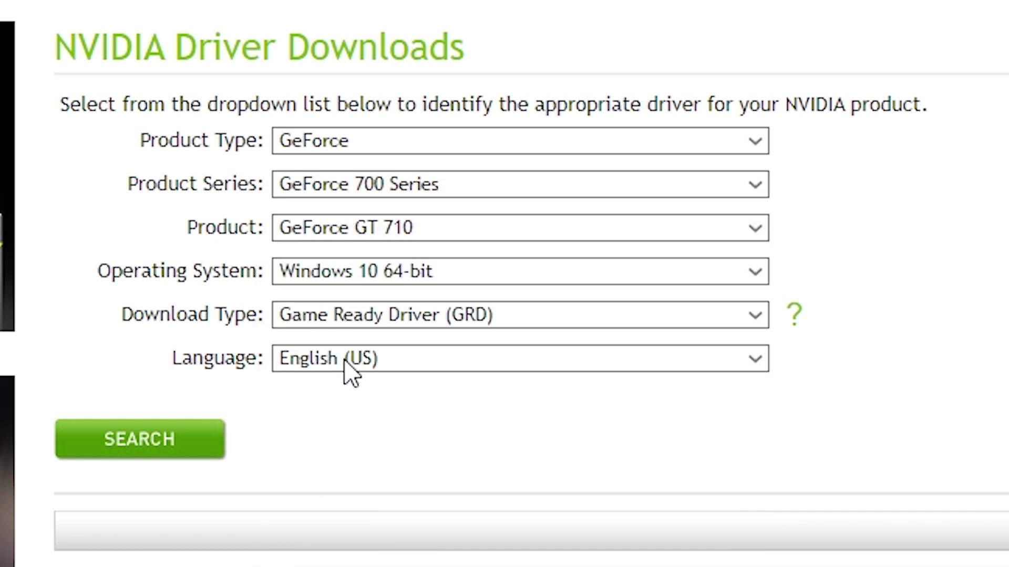
Search with the Game Ready Driver download type and proceed to its download confirmation page.
{"action": "left_click", "coordinate": [368, 318]}
{"action": "left_click", "coordinate": [372, 364]}
{"action": "left_click", "coordinate": [374, 324]}
{"action": "left_click", "coordinate": [375, 367]}
{"action": "left_click", "coordinate": [133, 455]}
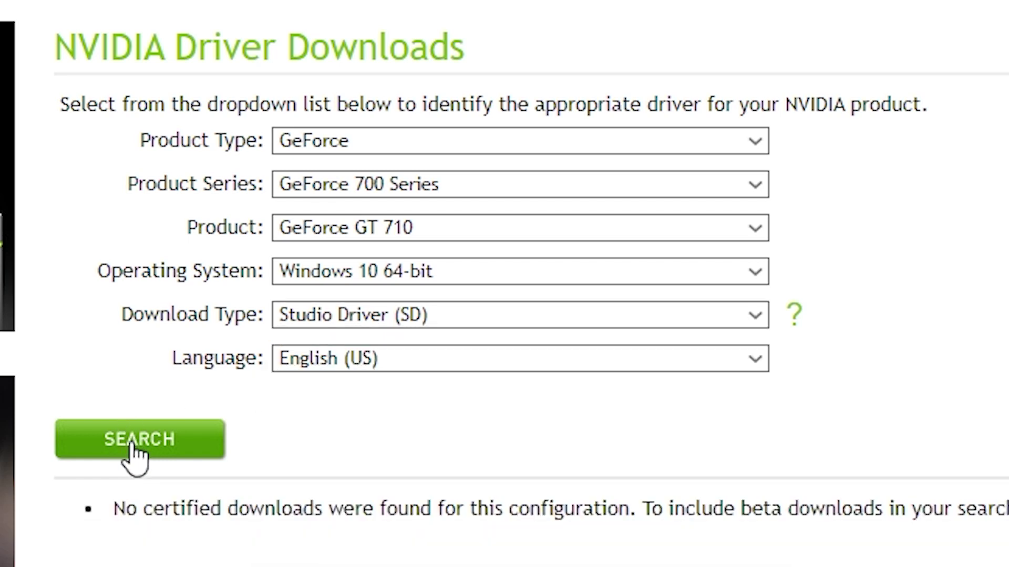
{"action": "left_click", "coordinate": [368, 321]}
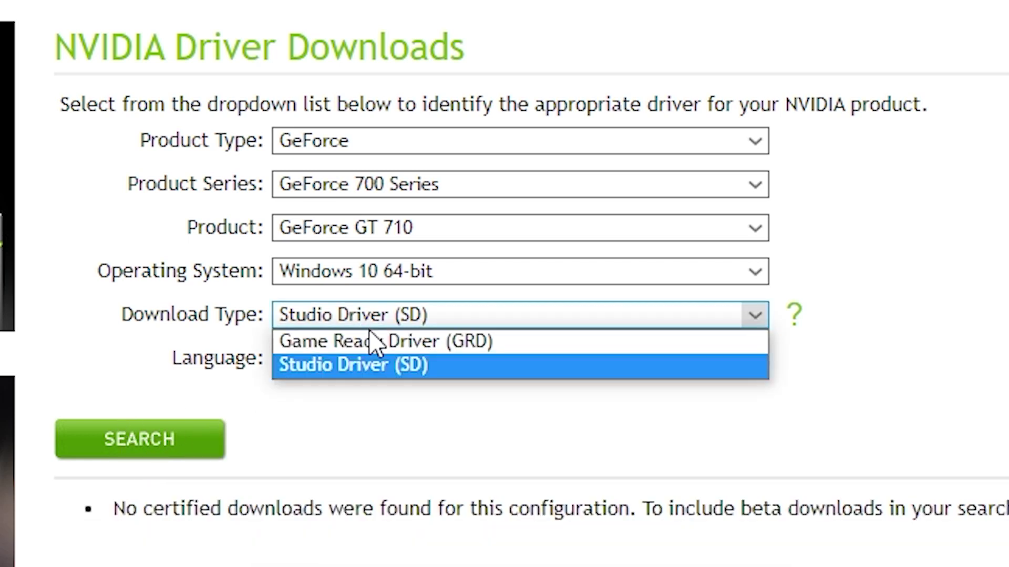
{"action": "left_click", "coordinate": [371, 341]}
{"action": "left_click", "coordinate": [160, 442]}
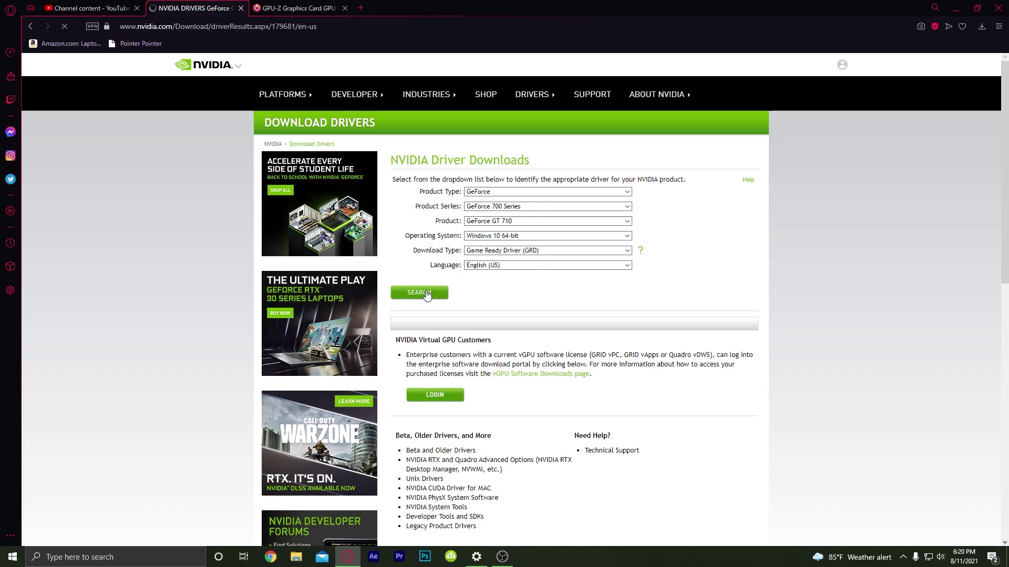
{"action": "left_click", "coordinate": [431, 242]}
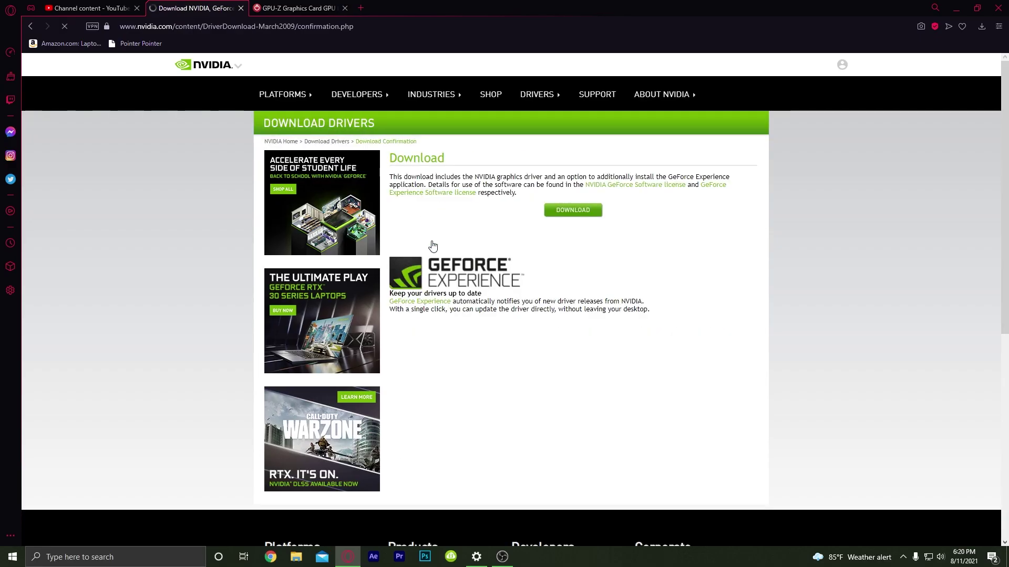
Save the 471.68 driver installer into Downloads, then minimize Opera GX.
{"action": "left_click", "coordinate": [559, 214]}
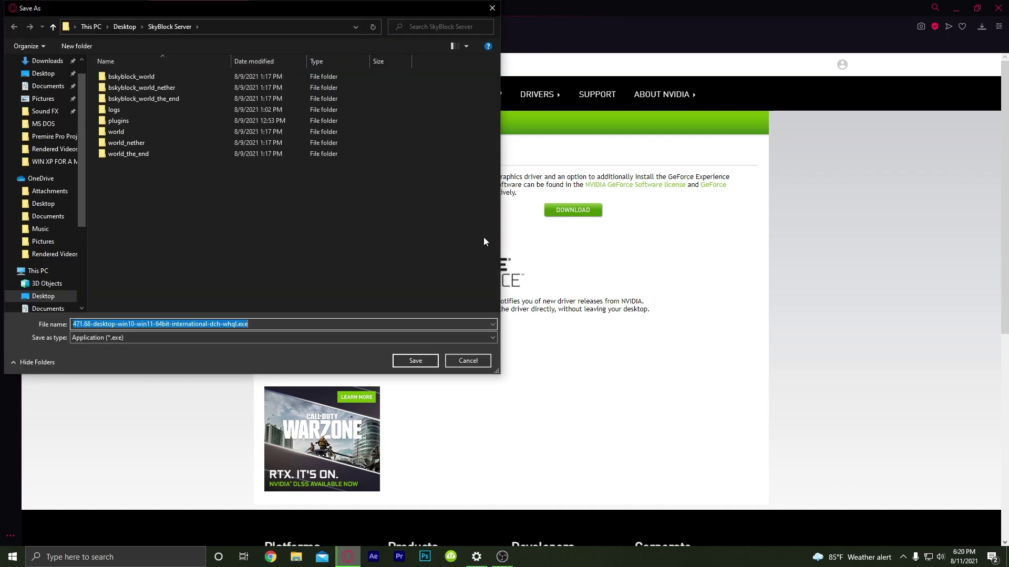
{"action": "left_click", "coordinate": [45, 61]}
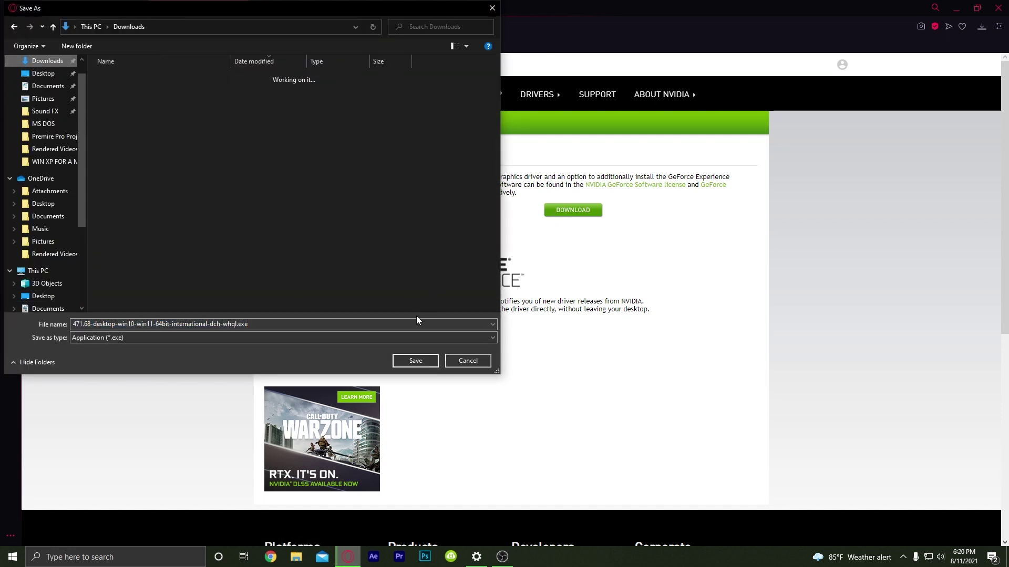
{"action": "left_click", "coordinate": [415, 361]}
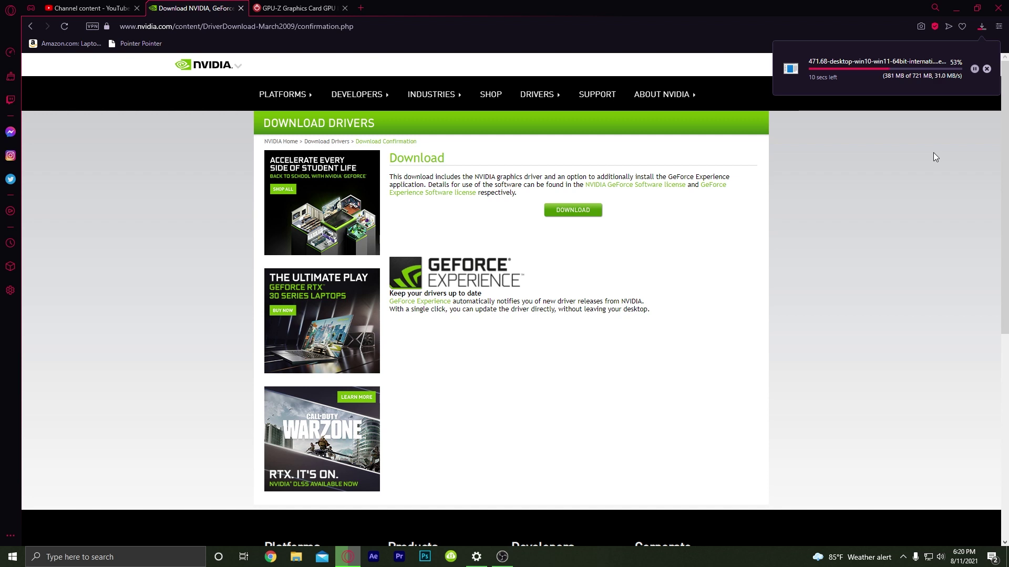
{"action": "left_click", "coordinate": [956, 8]}
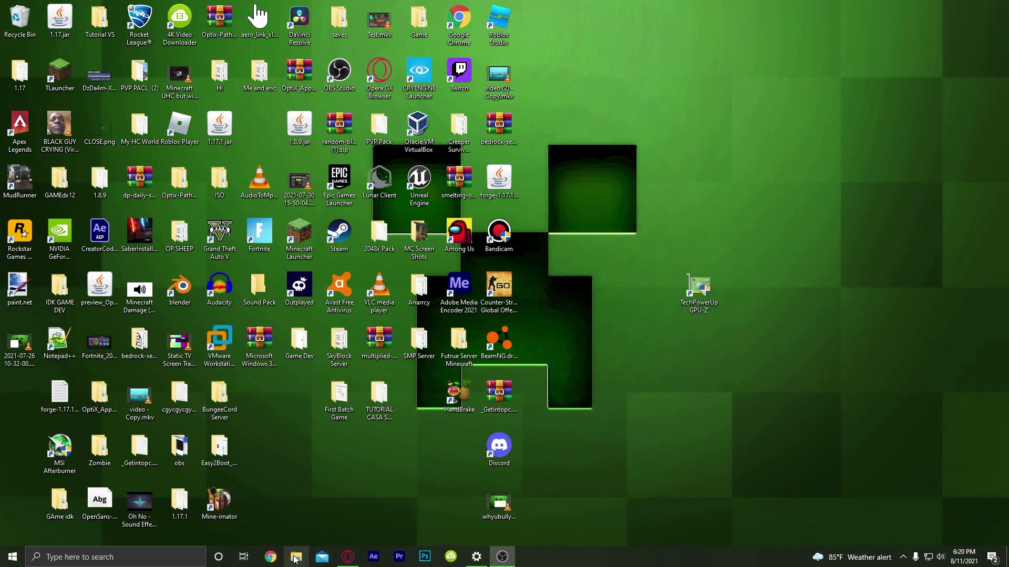
{"action": "left_click", "coordinate": [303, 556]}
Run the 471.68 installer from Downloads, approve UAC, and extract to the default folder.
{"action": "left_click", "coordinate": [396, 135]}
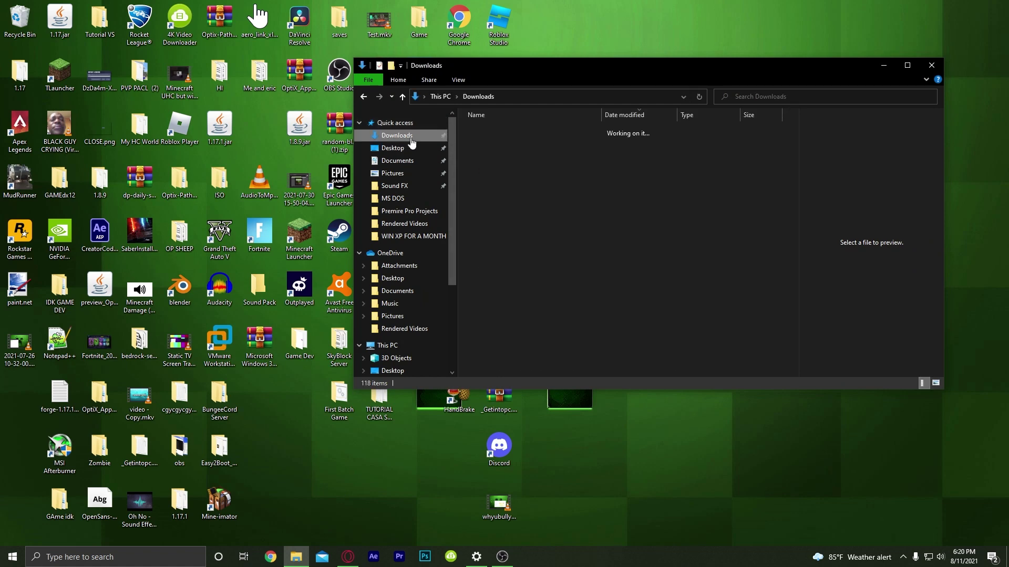
{"action": "double_click", "coordinate": [494, 146]}
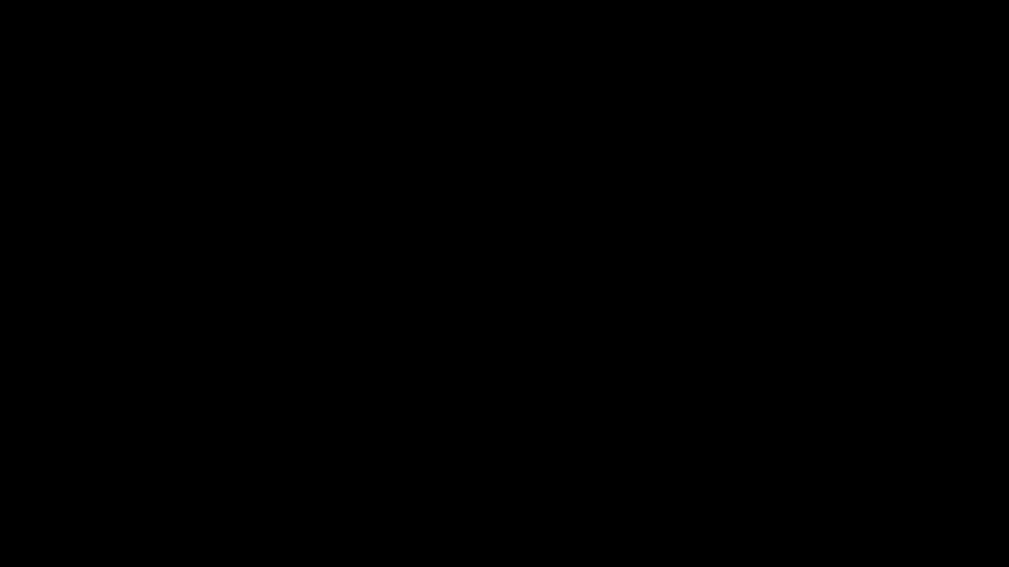
{"action": "left_click", "coordinate": [407, 345]}
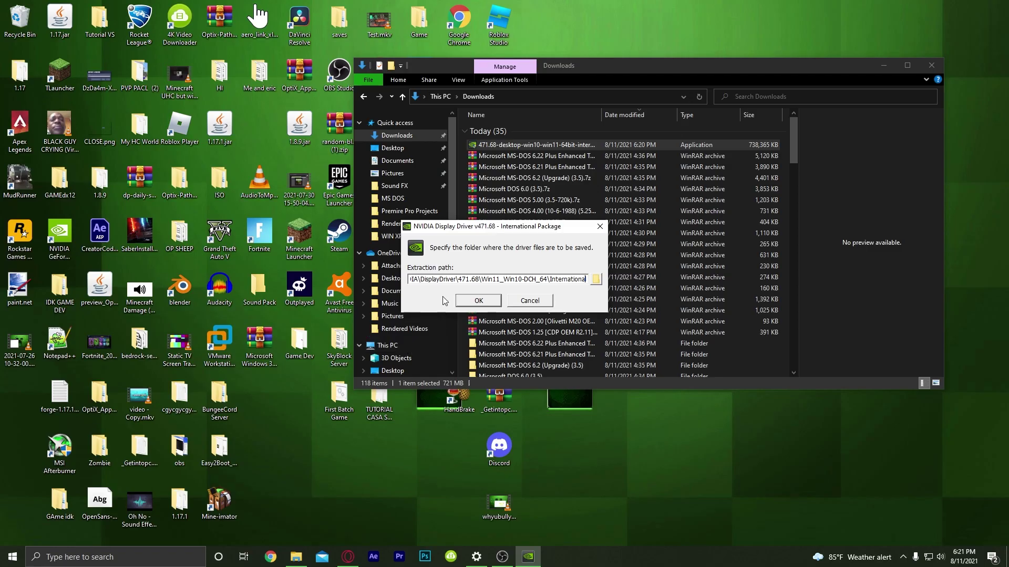
{"action": "left_click", "coordinate": [458, 301]}
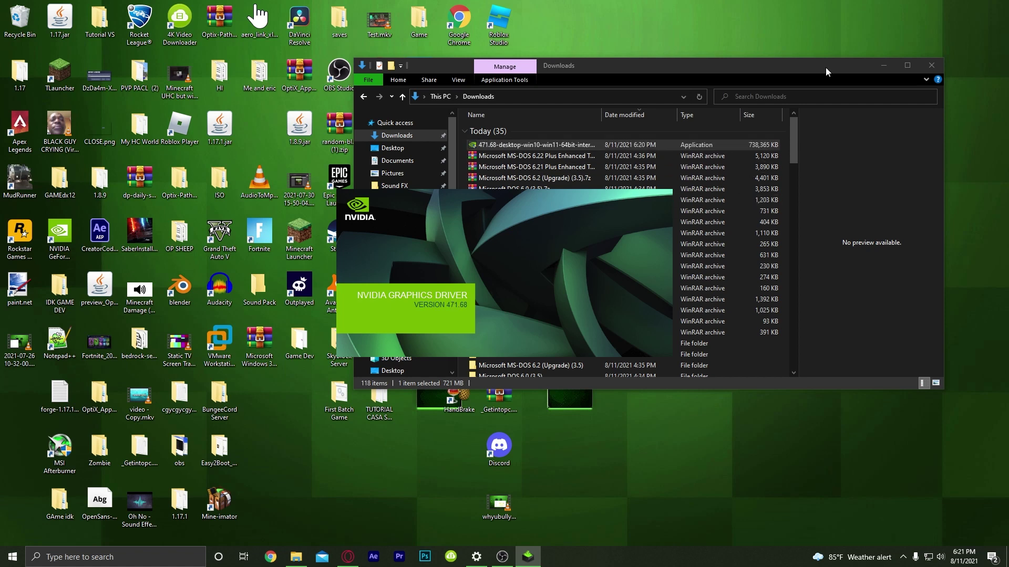
Keep the Driver plus GeForce Experience option, accept the license, and choose Custom installation.
{"action": "left_click", "coordinate": [875, 65]}
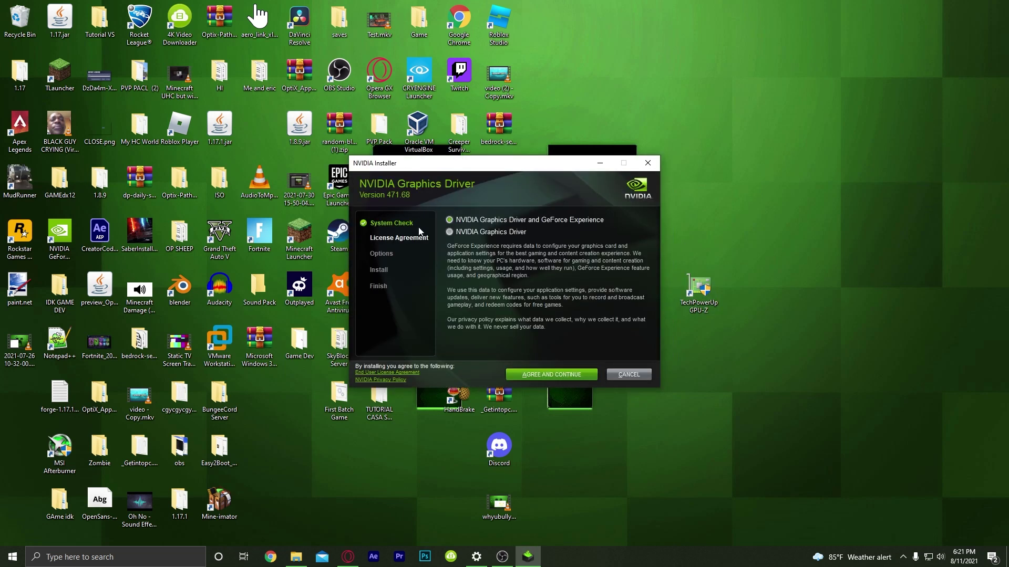
{"action": "left_click", "coordinate": [457, 232]}
{"action": "left_click", "coordinate": [467, 221]}
{"action": "left_click", "coordinate": [503, 233]}
{"action": "left_click", "coordinate": [475, 224]}
{"action": "left_click", "coordinate": [542, 375]}
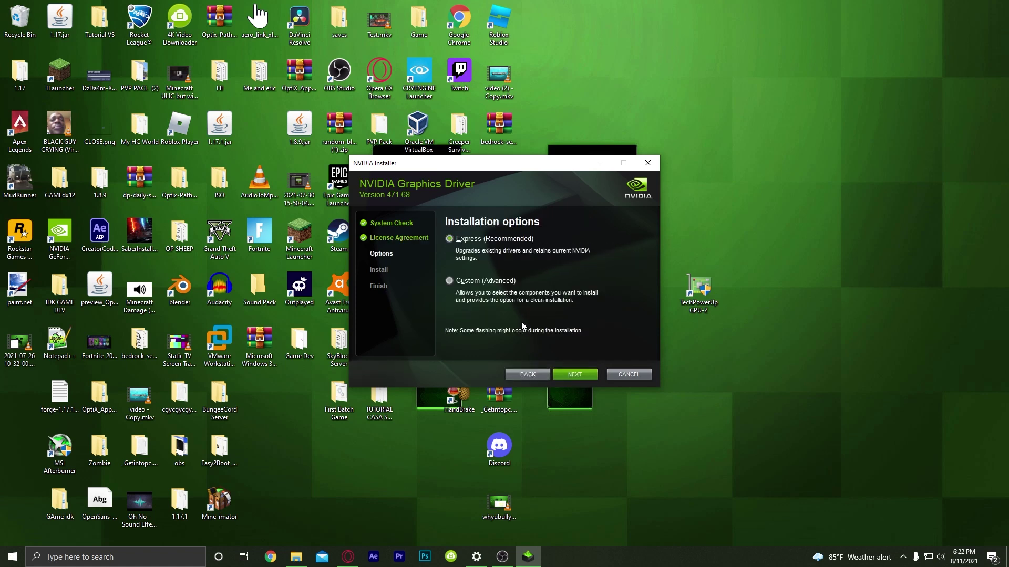
{"action": "left_click", "coordinate": [569, 374]}
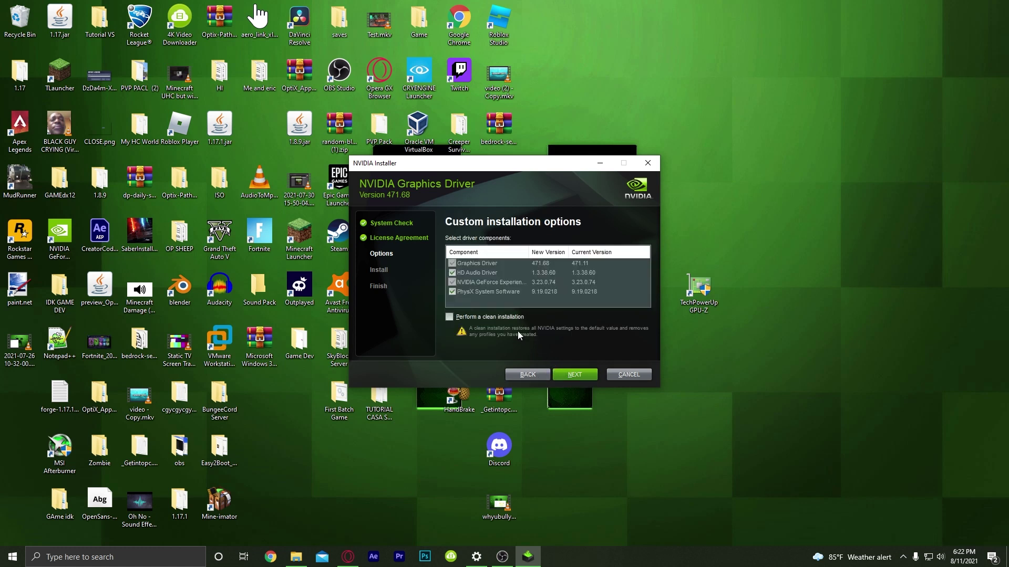
Untick 'Perform a clean installation' and start installing the listed components.
{"action": "left_click", "coordinate": [451, 317]}
{"action": "left_click", "coordinate": [572, 375]}
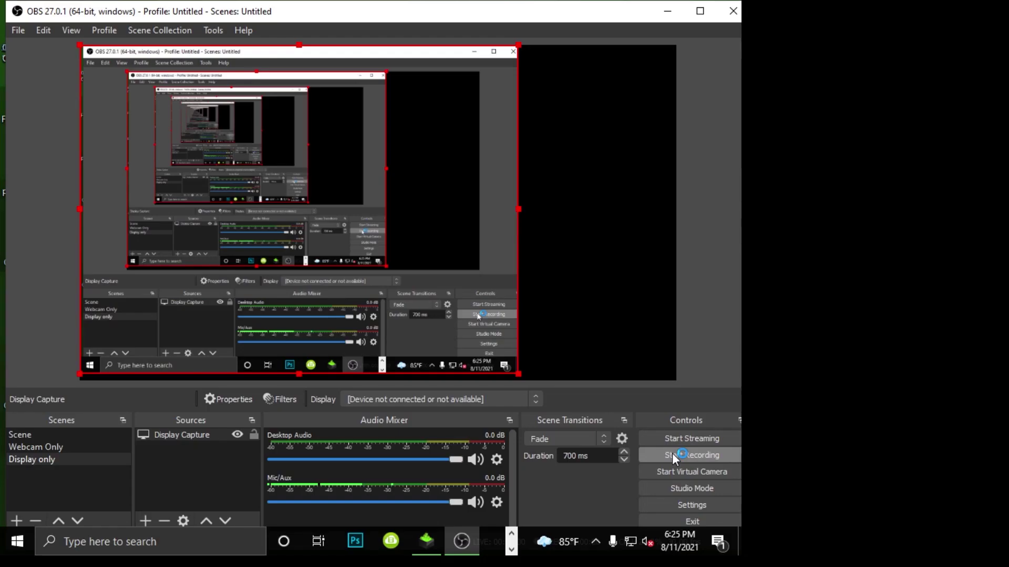
Minimize OBS to check the installer, then restore and maximize the OBS window.
{"action": "left_click", "coordinate": [667, 10]}
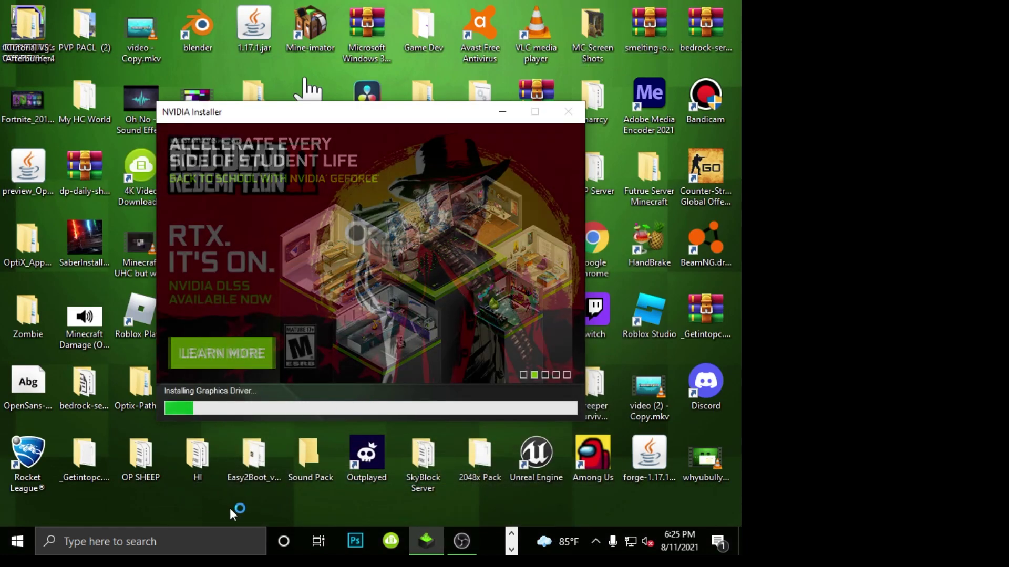
{"action": "left_click", "coordinate": [461, 542]}
{"action": "double_click", "coordinate": [320, 4]}
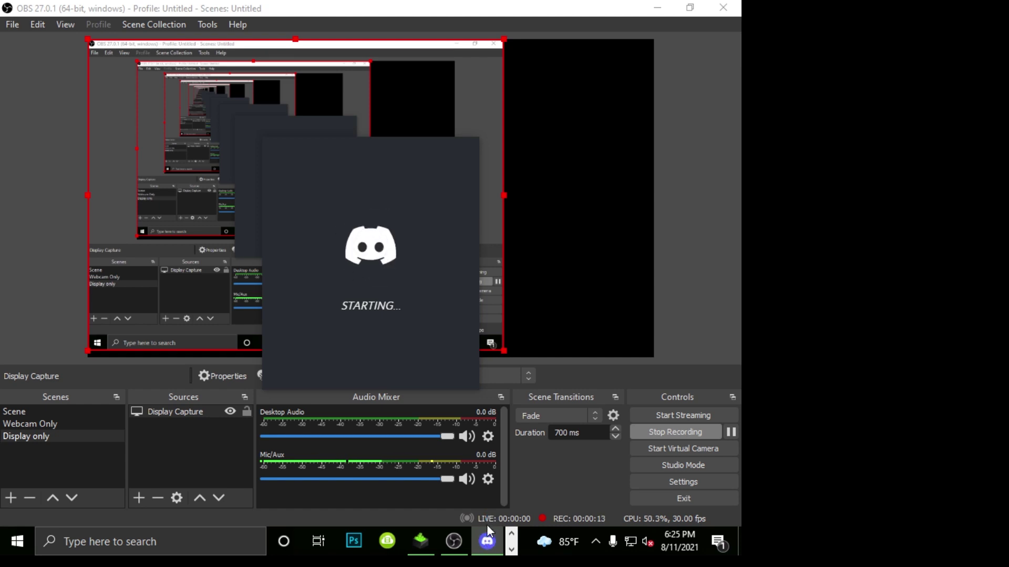
Close Discord from its taskbar menu and reposition the installer and Discord windows.
{"action": "right_click", "coordinate": [487, 542]}
{"action": "left_click", "coordinate": [488, 512]}
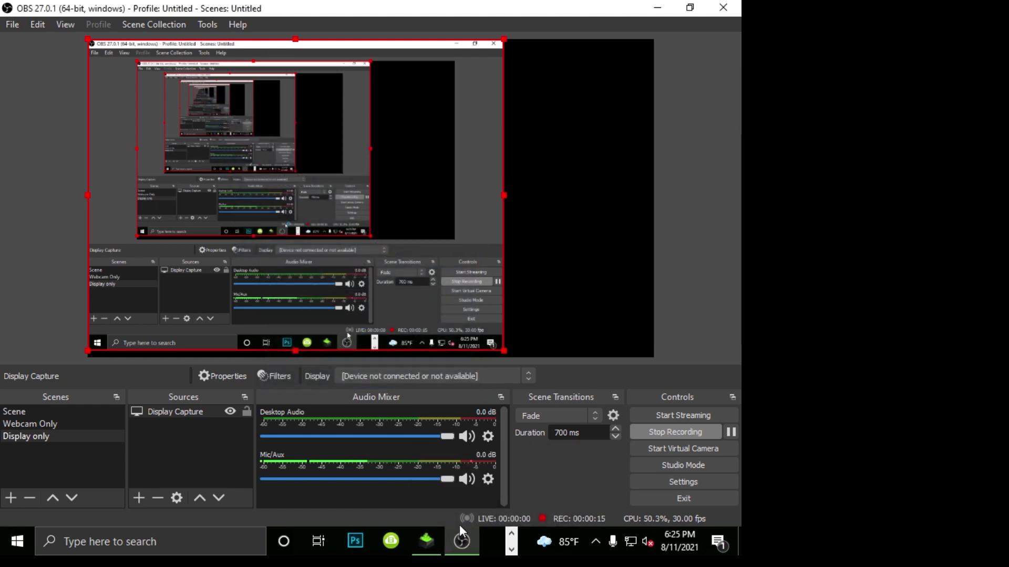
{"action": "left_click_drag", "start_coordinate": [425, 137], "coordinate": [353, 81]}
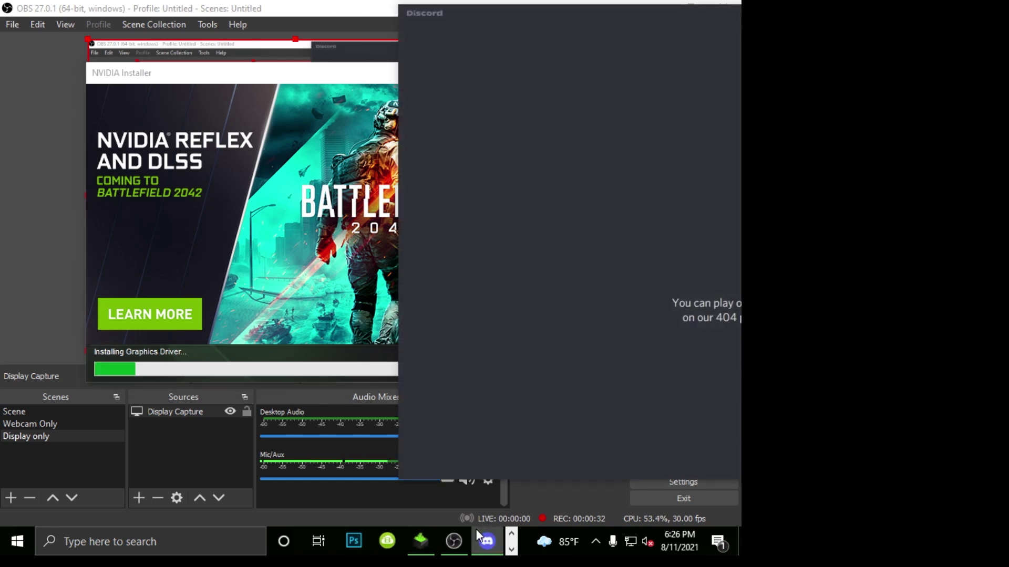
{"action": "left_click_drag", "start_coordinate": [641, 14], "coordinate": [234, 14]}
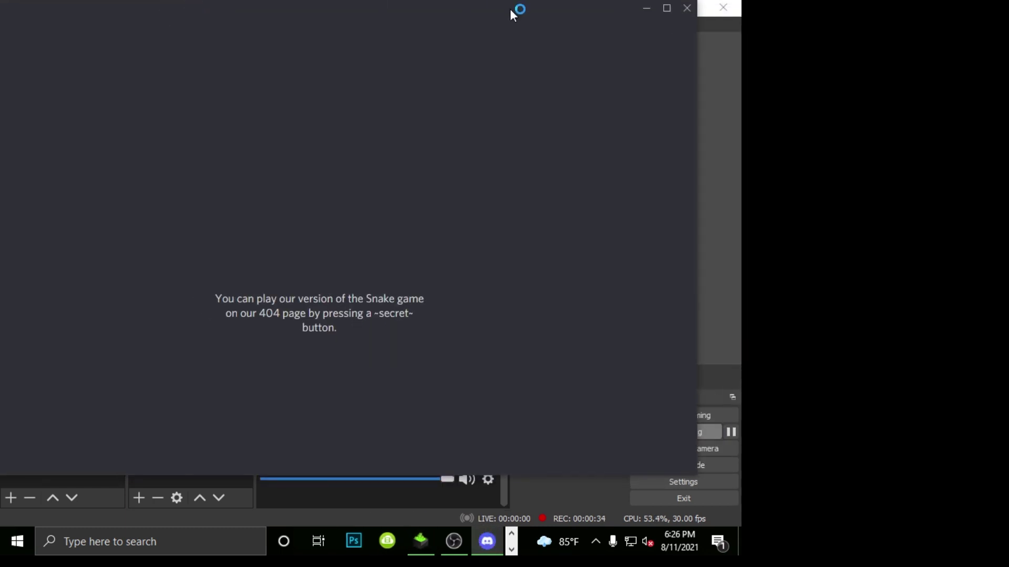
Close the Discord window again, check system performance figures, and move the installer lower left.
{"action": "right_click", "coordinate": [488, 558]}
{"action": "left_click", "coordinate": [486, 513]}
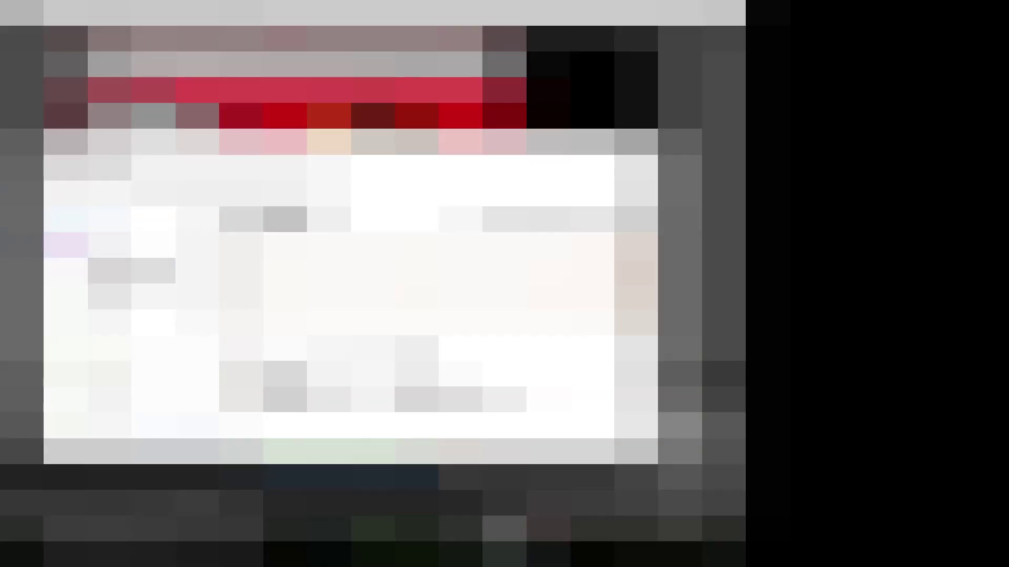
{"action": "left_click", "coordinate": [115, 189]}
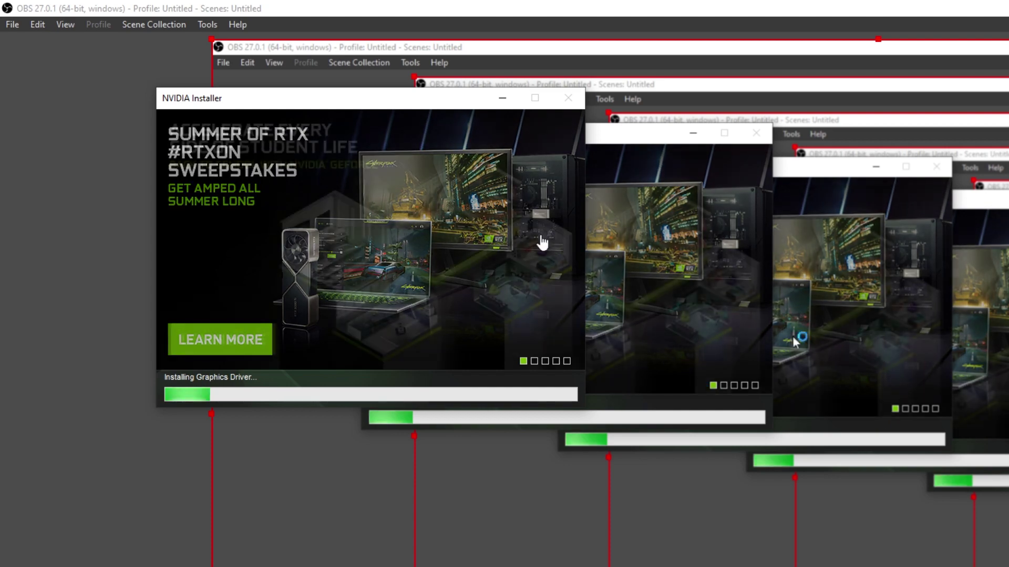
{"action": "left_click_drag", "start_coordinate": [413, 104], "coordinate": [225, 127]}
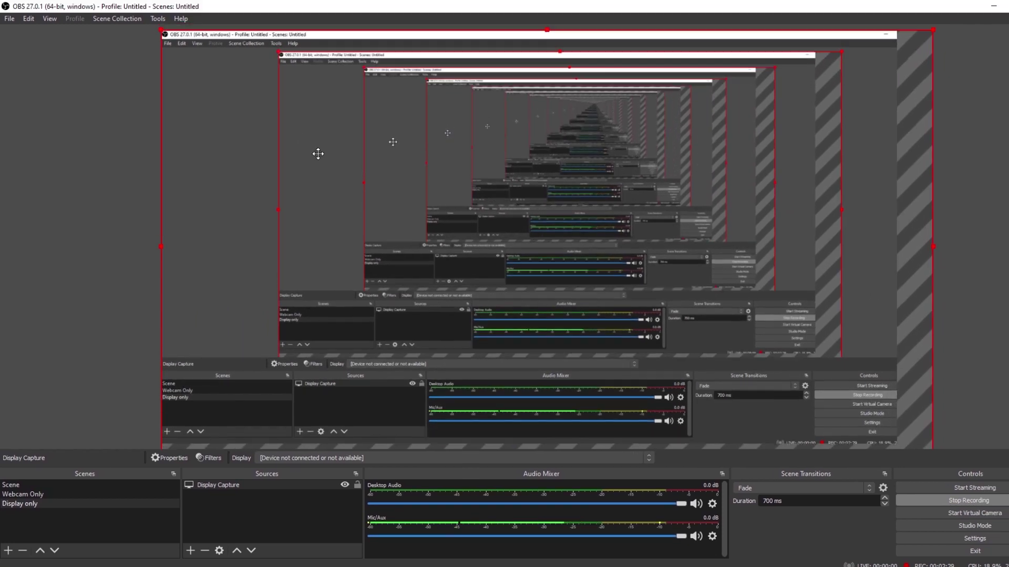
Dismiss the OBS extra utilities list and close 4K Video Downloader.
{"action": "left_click", "coordinate": [157, 23]}
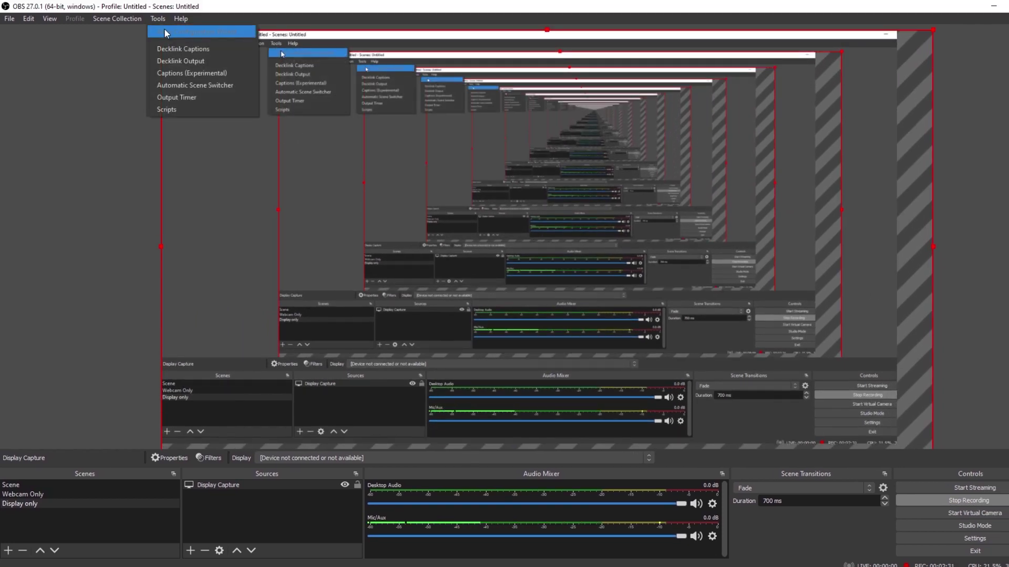
{"action": "left_click", "coordinate": [242, 52]}
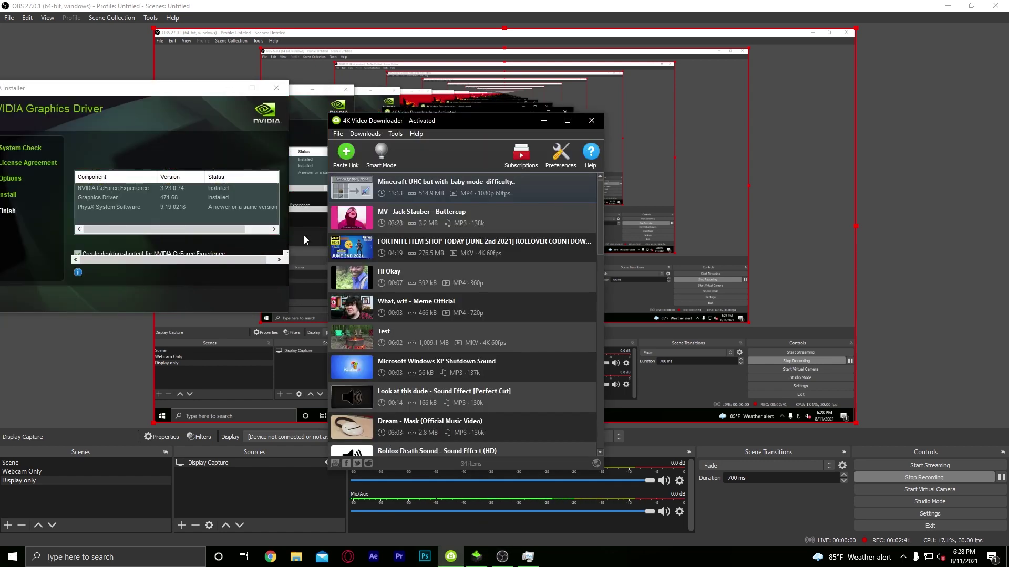
{"action": "left_click", "coordinate": [591, 122]}
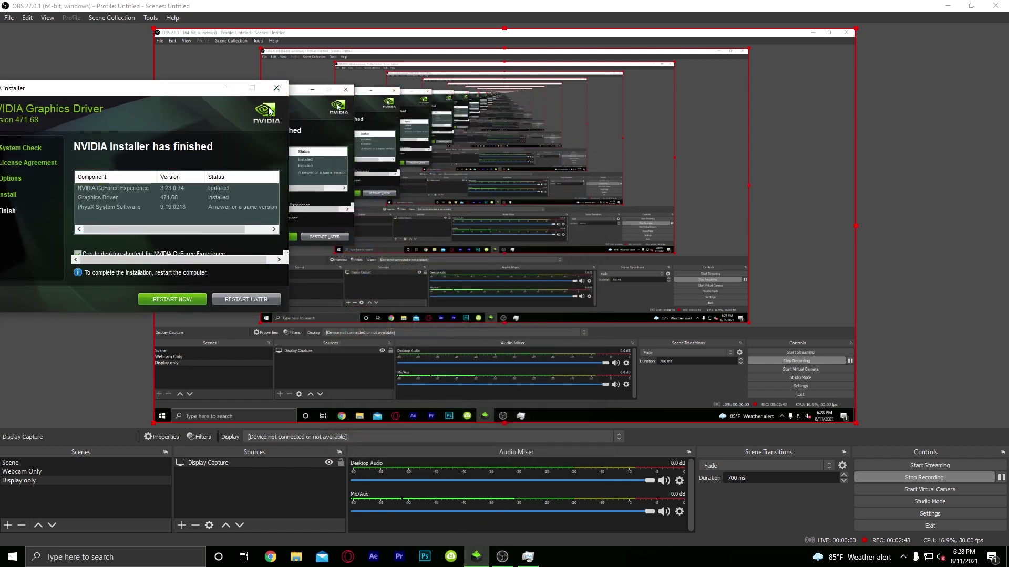
Bring the finished 471.68 installer into view, choose Restart Later, and deselect Display Capture.
{"action": "left_click_drag", "start_coordinate": [126, 86], "coordinate": [329, 86]}
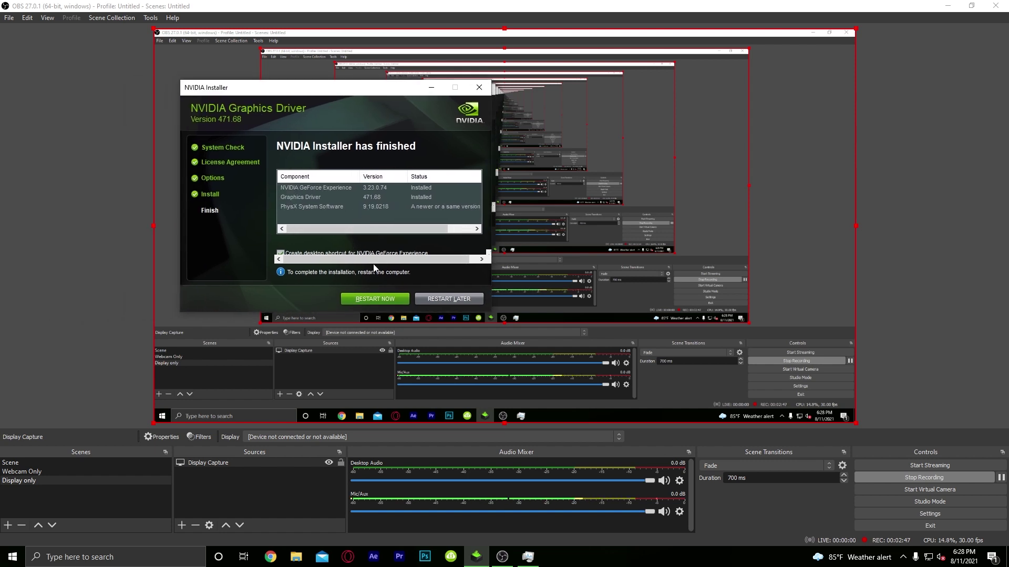
{"action": "left_click", "coordinate": [452, 297]}
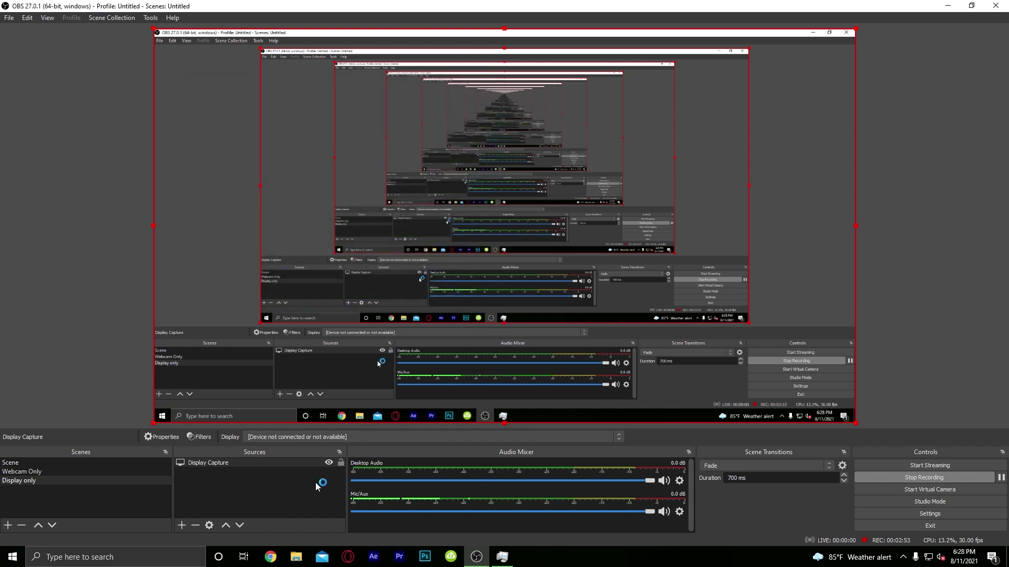
{"action": "left_click", "coordinate": [298, 496]}
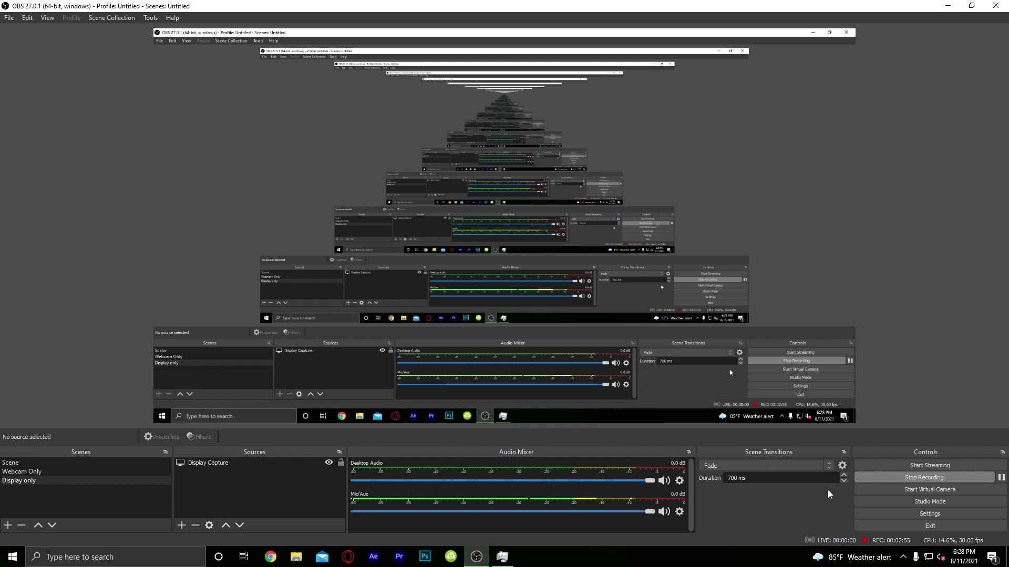